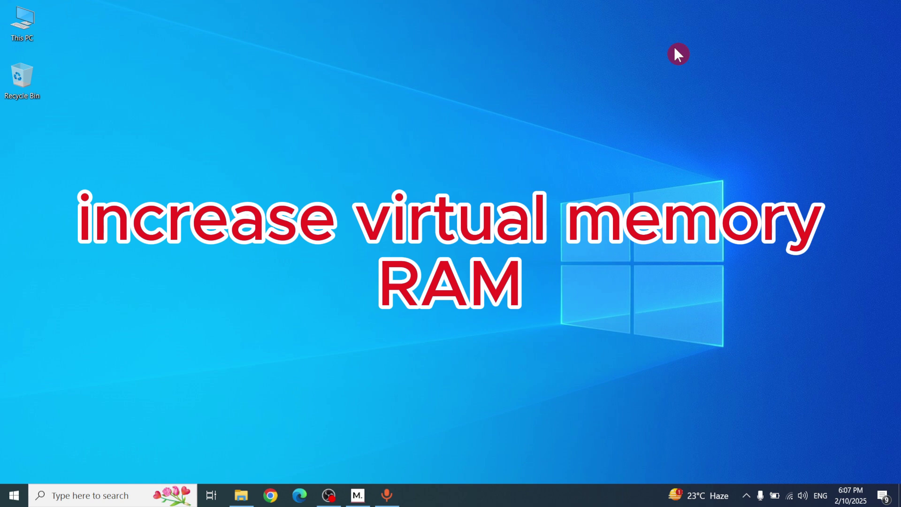
Refresh the desktop, then open This PC's Properties page and its Advanced system settings
right_click(353, 124)
left_click(391, 158)
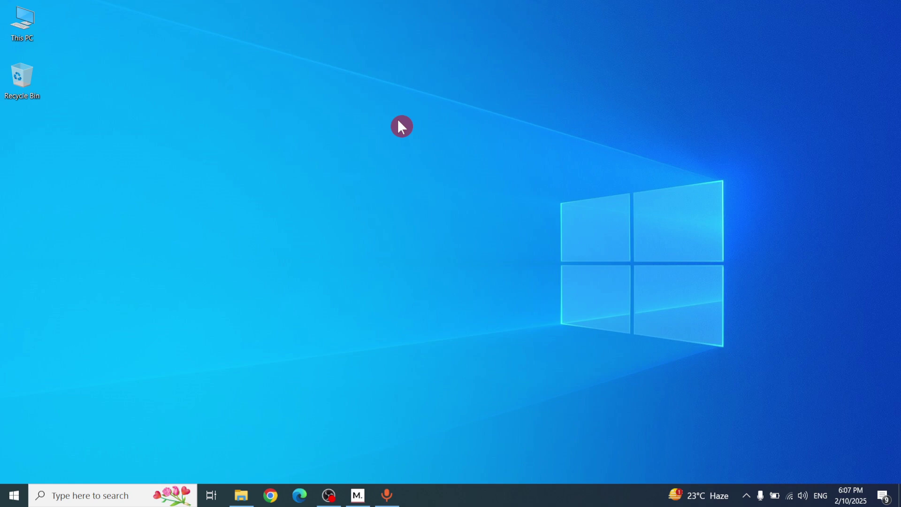
right_click(29, 30)
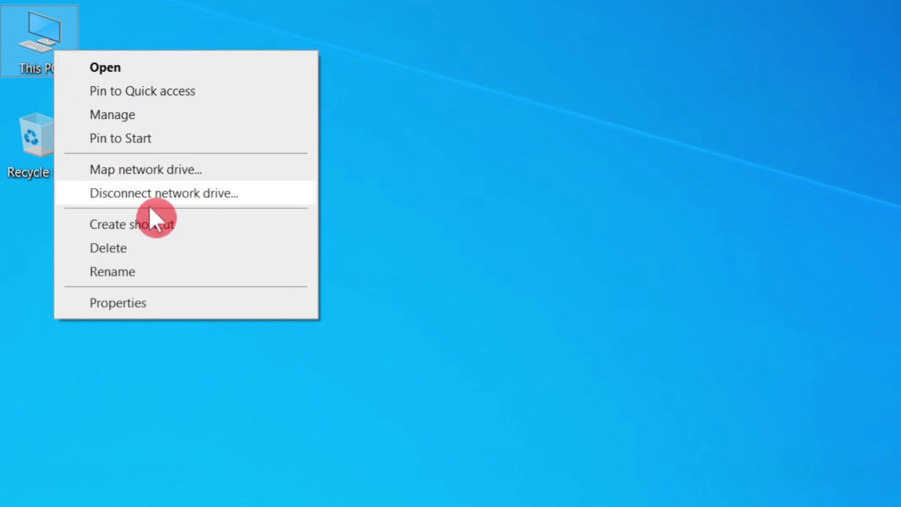
left_click(202, 314)
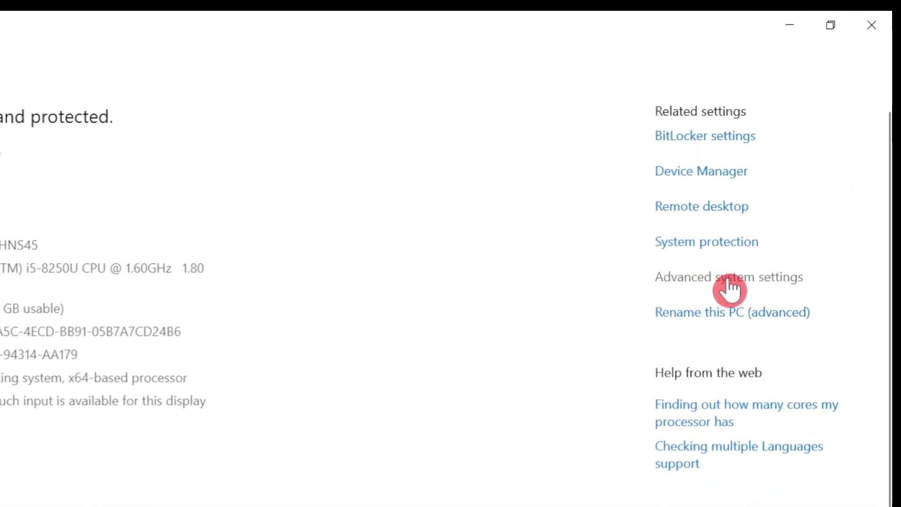
left_click(739, 291)
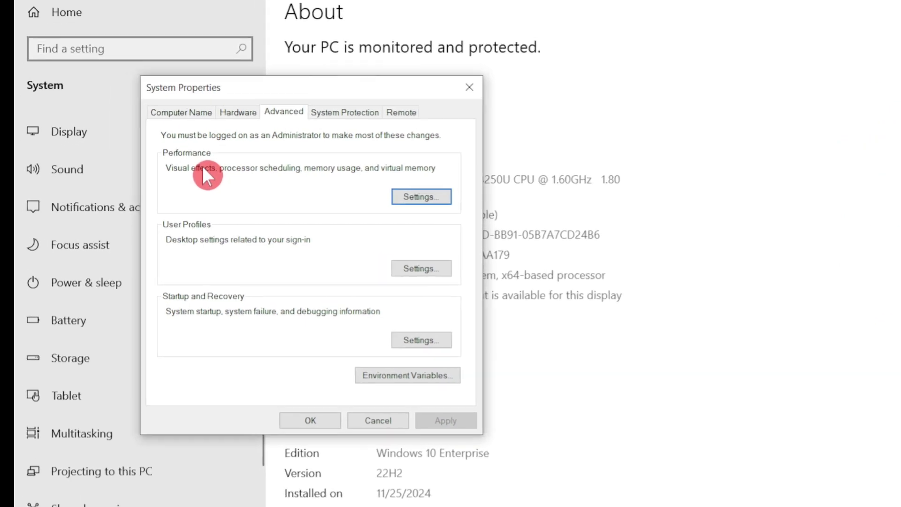
Open Performance Options' Advanced tab and its Virtual Memory dialog, moved to the right side
left_click(445, 193)
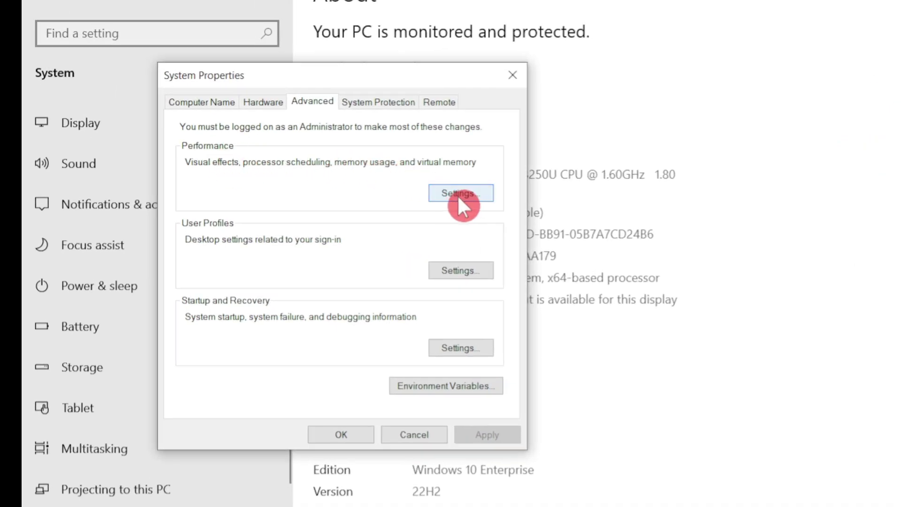
left_click(462, 194)
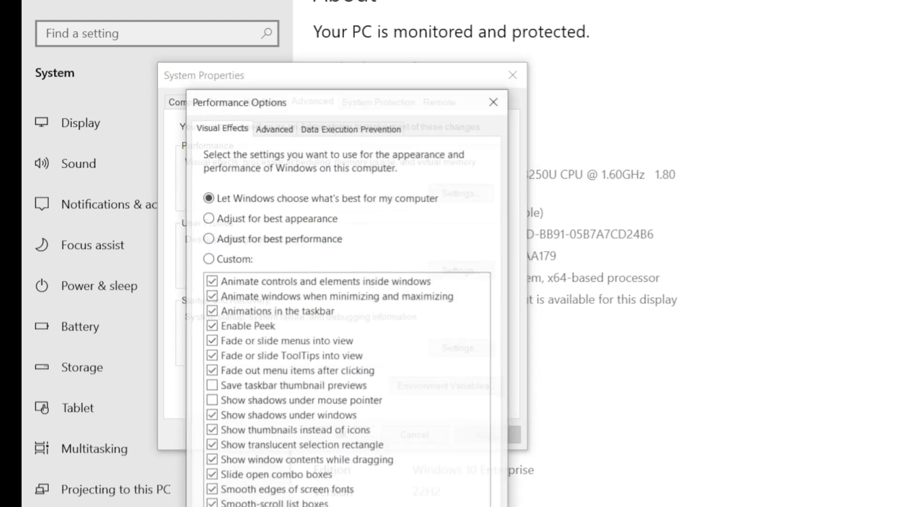
left_click(279, 129)
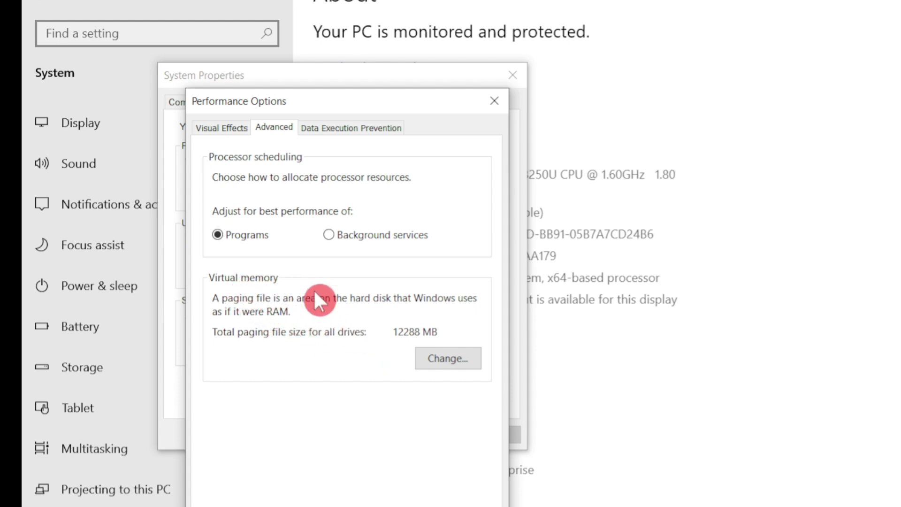
left_click(434, 361)
left_click_drag(332, 152, 661, 156)
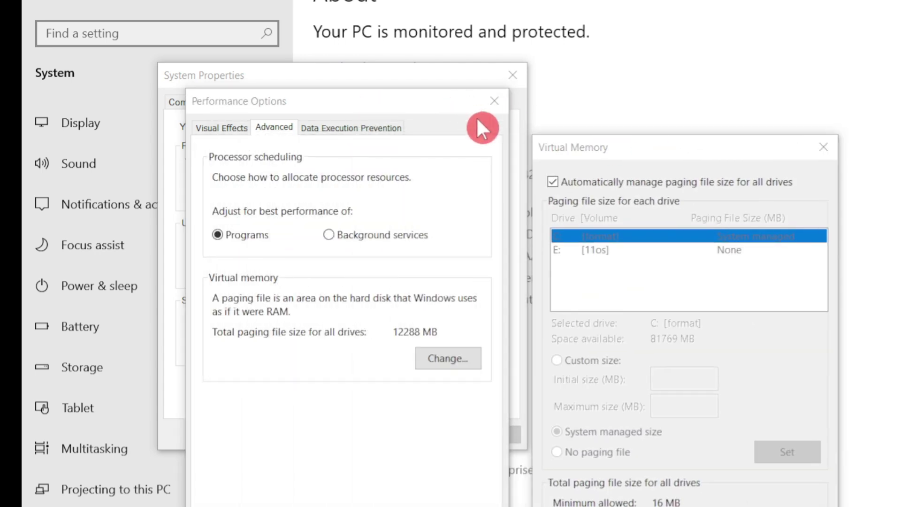
left_click(450, 39)
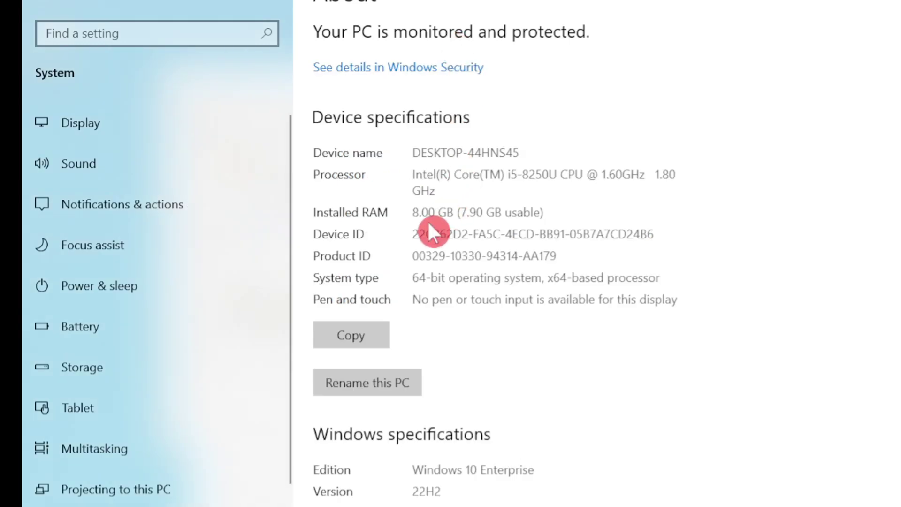
left_click_drag(412, 212, 438, 215)
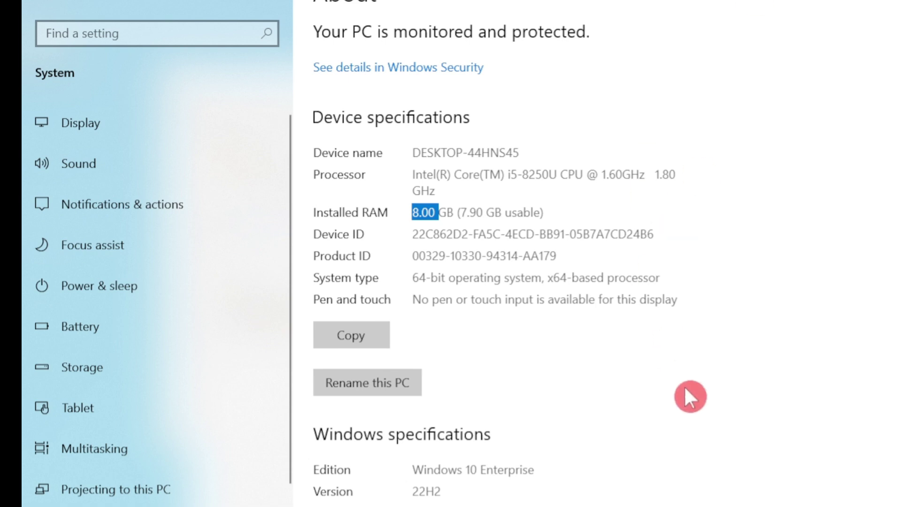
left_click(628, 299)
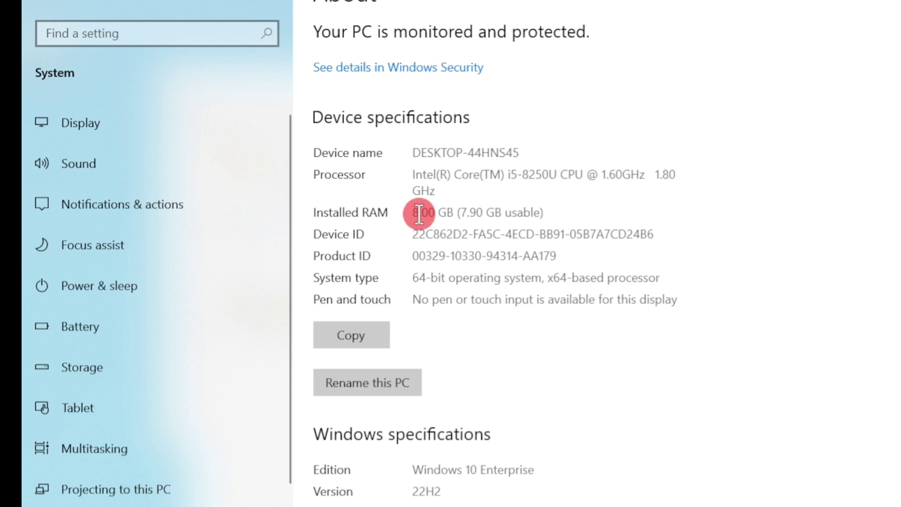
left_click_drag(439, 212, 413, 212)
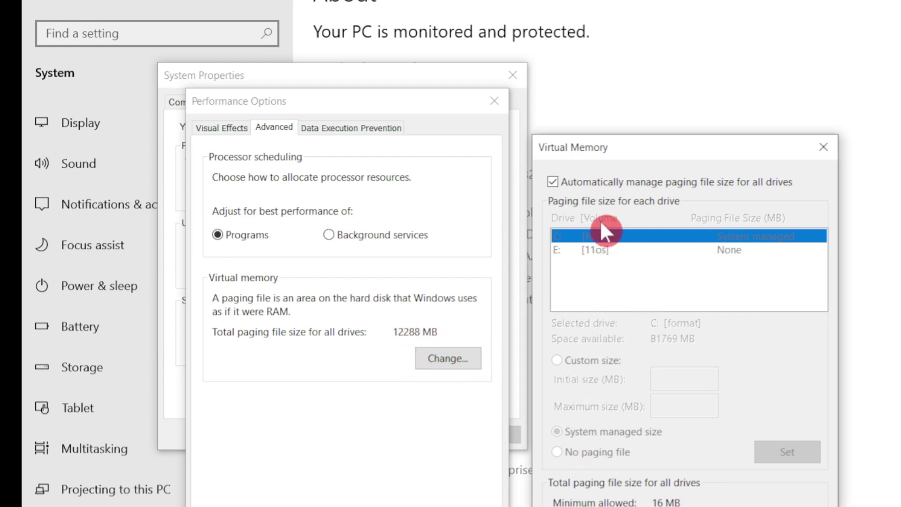
Turn off automatic paging file management and select Custom size for drive C
left_click_drag(657, 164, 363, 152)
left_click(314, 160)
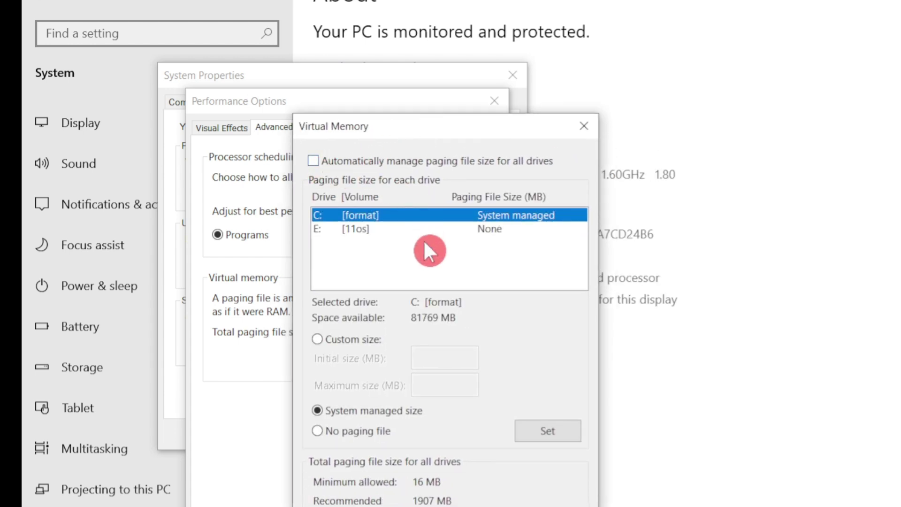
left_click(330, 340)
left_click(431, 356)
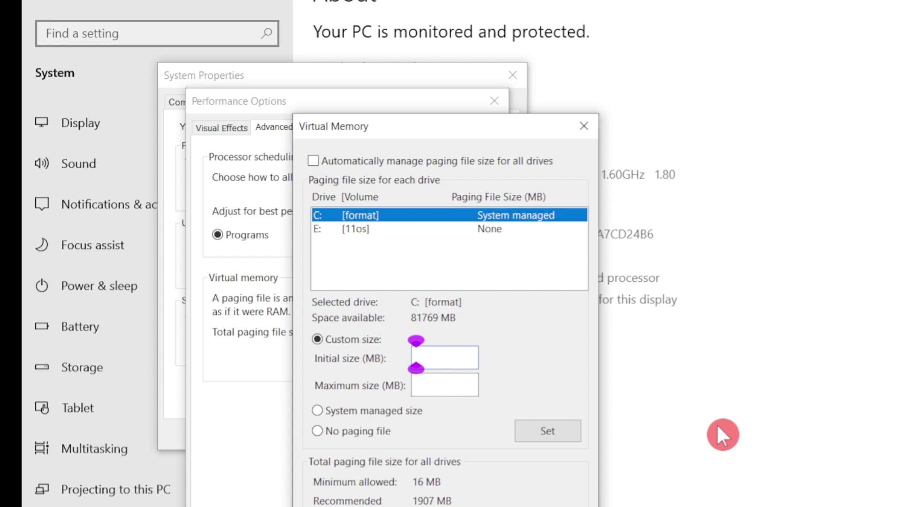
key("super+r")
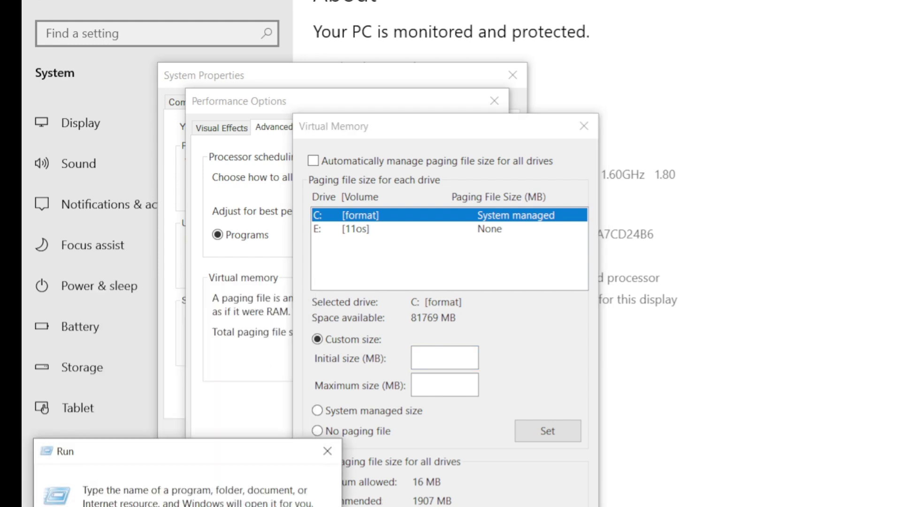
Launch Calculator and compute 8 × 1024 = 8,192
key("Return")
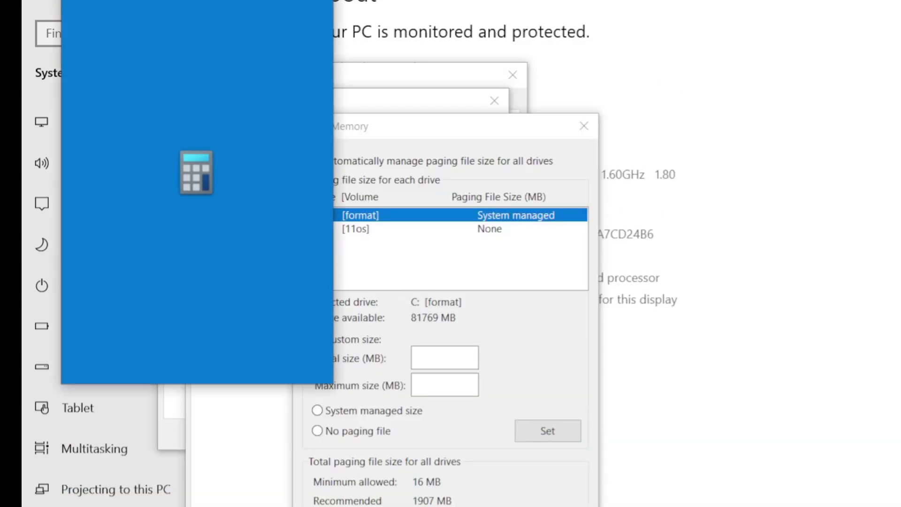
left_click(794, 67)
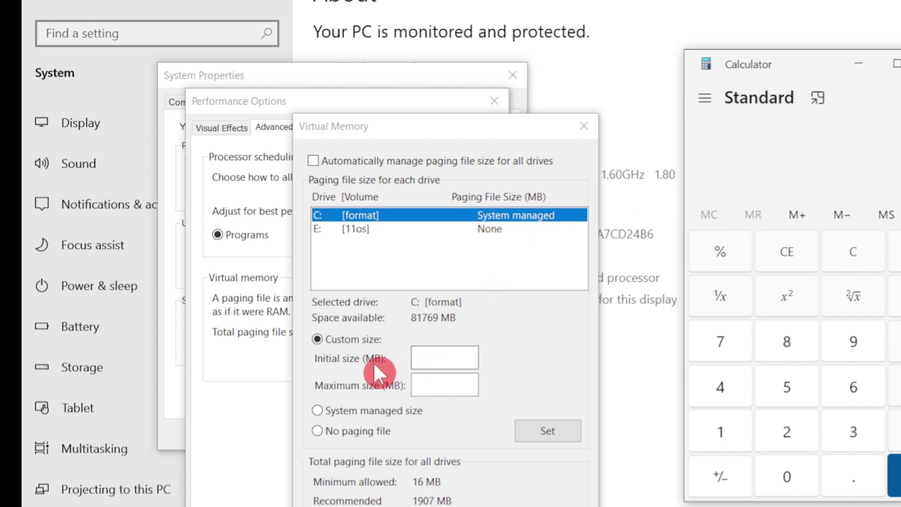
left_click(433, 358)
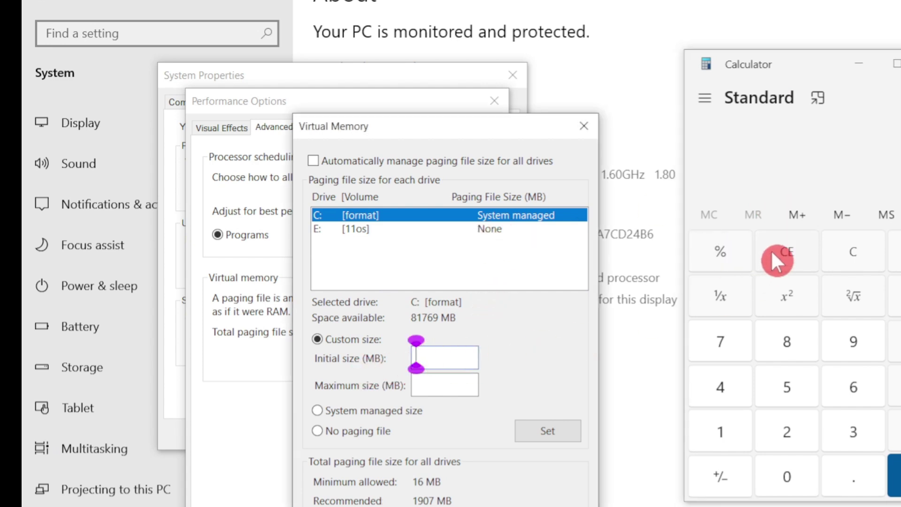
type("8")
key("BackSpace")
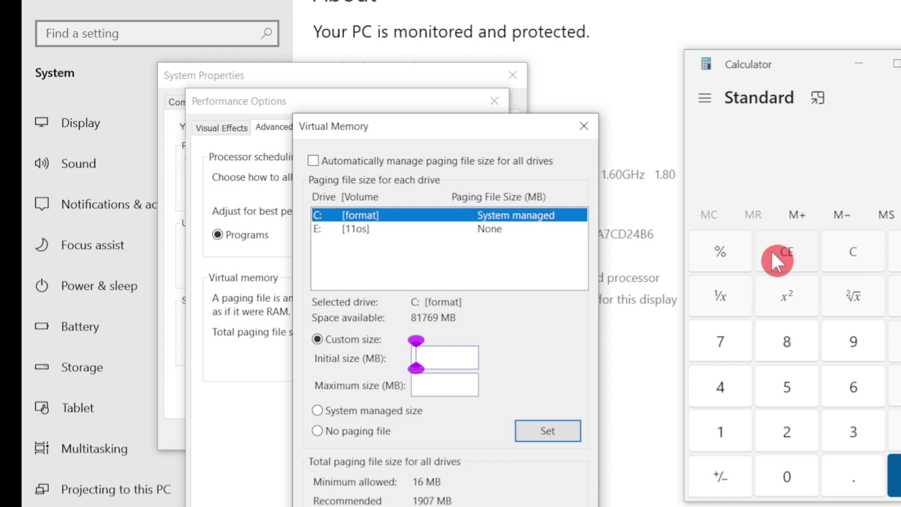
left_click(792, 346)
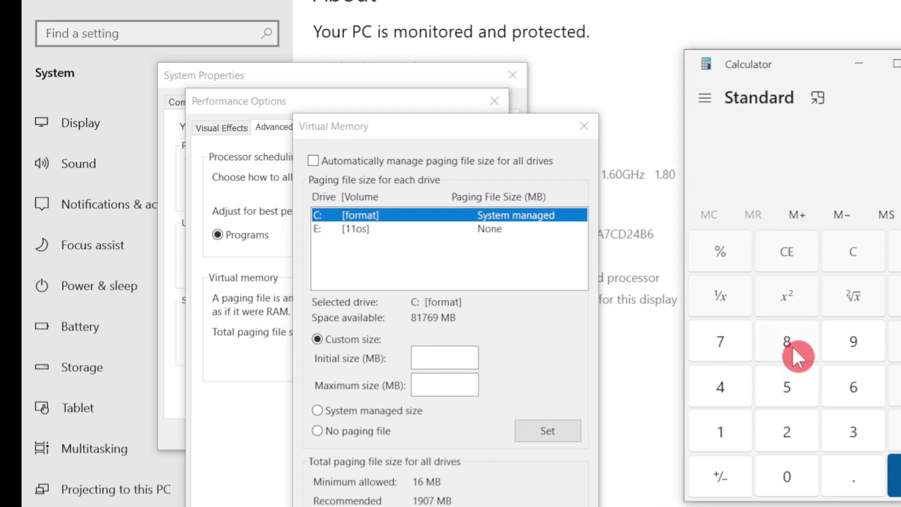
left_click(897, 345)
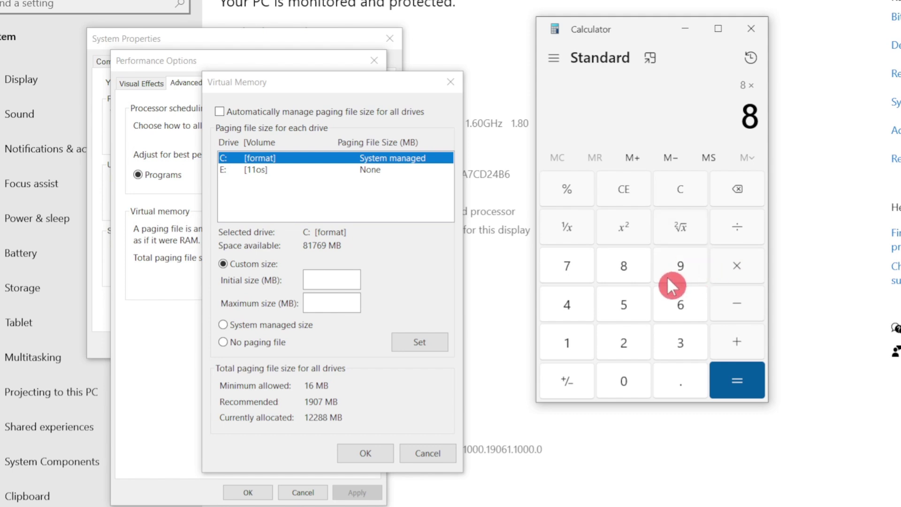
type("1024")
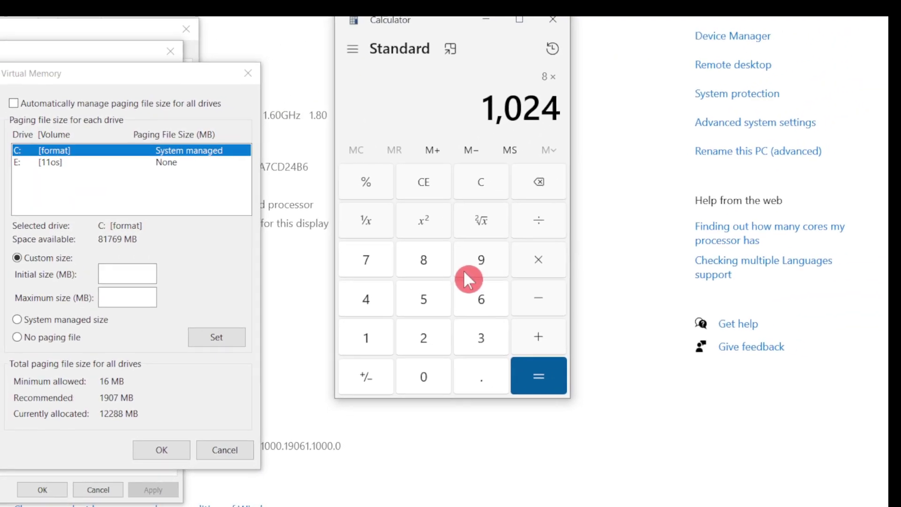
left_click(525, 372)
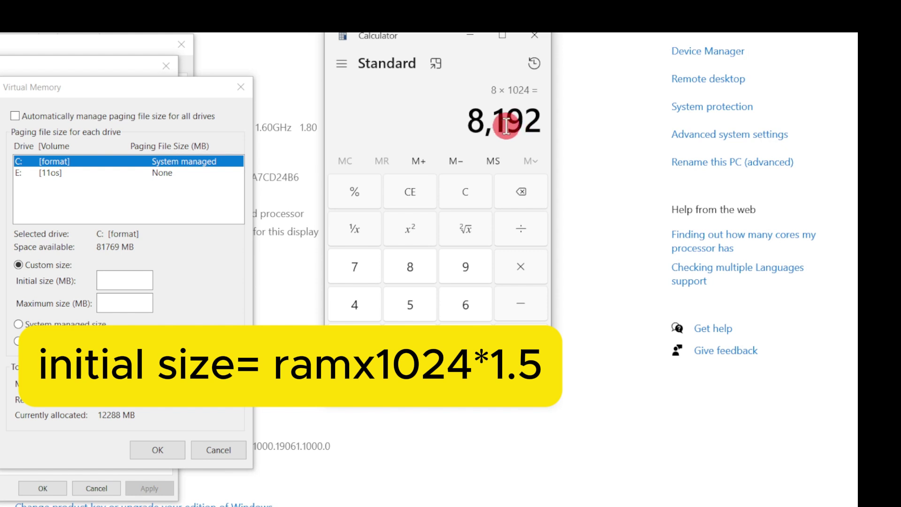
Multiply 8192 by 1.5 in Calculator to get 12,288
left_click(521, 272)
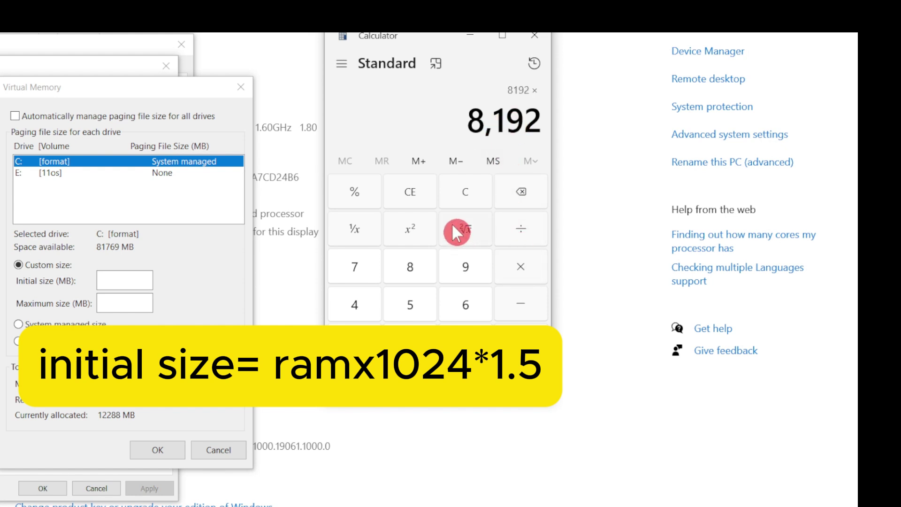
type("1.5")
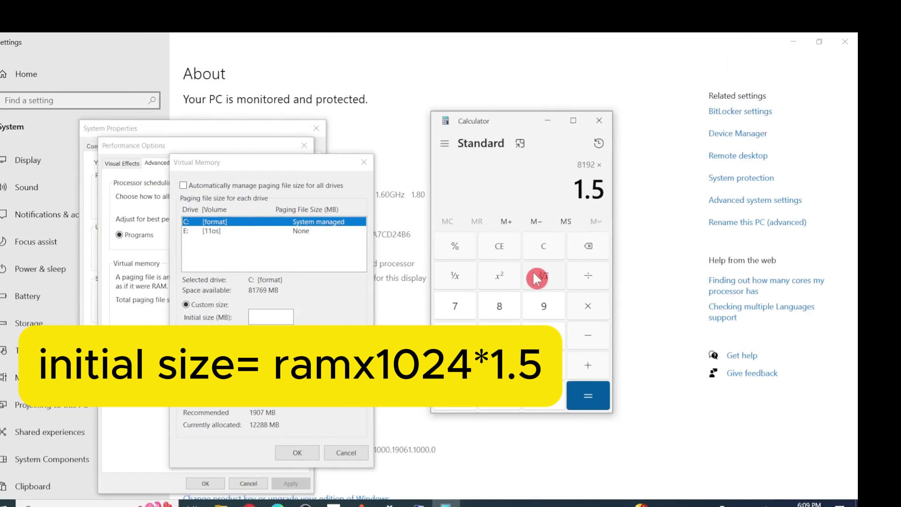
left_click(593, 404)
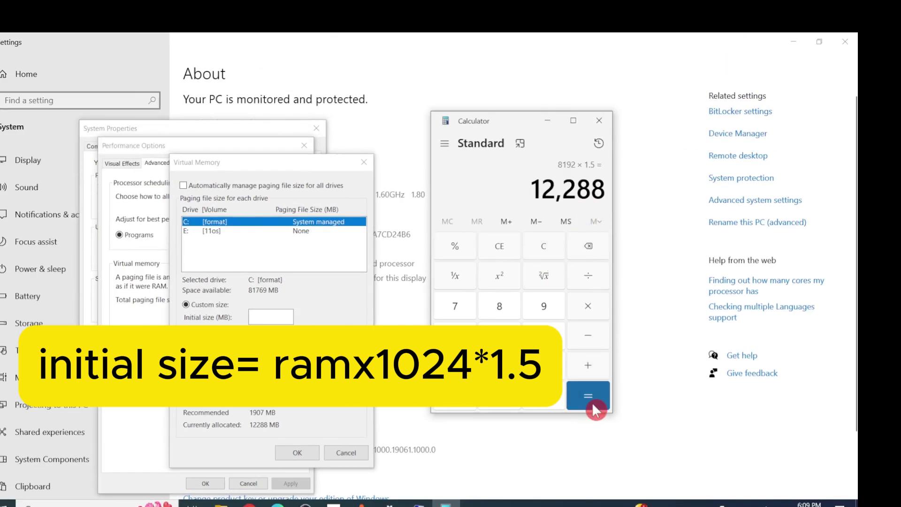
Enter 12288 in drive C's Initial size (MB) box, leaving Maximum size next
left_click(265, 316)
type("122")
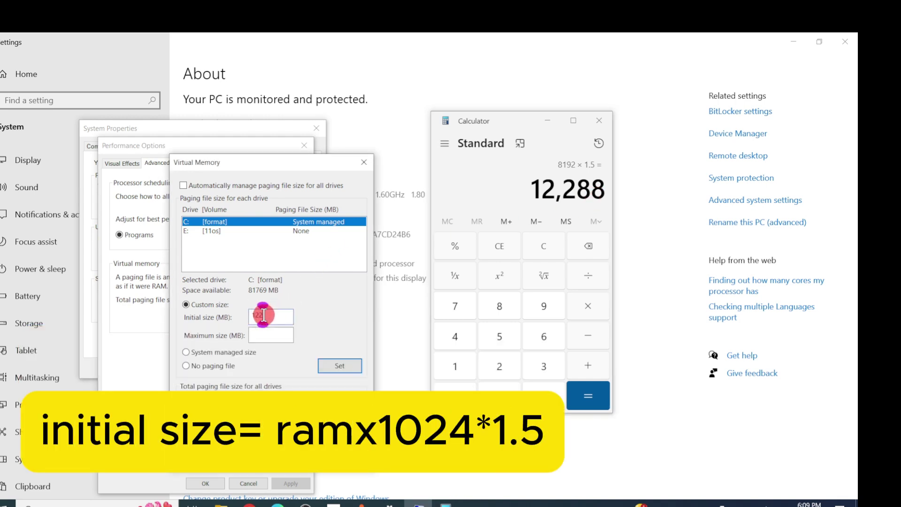
type("88")
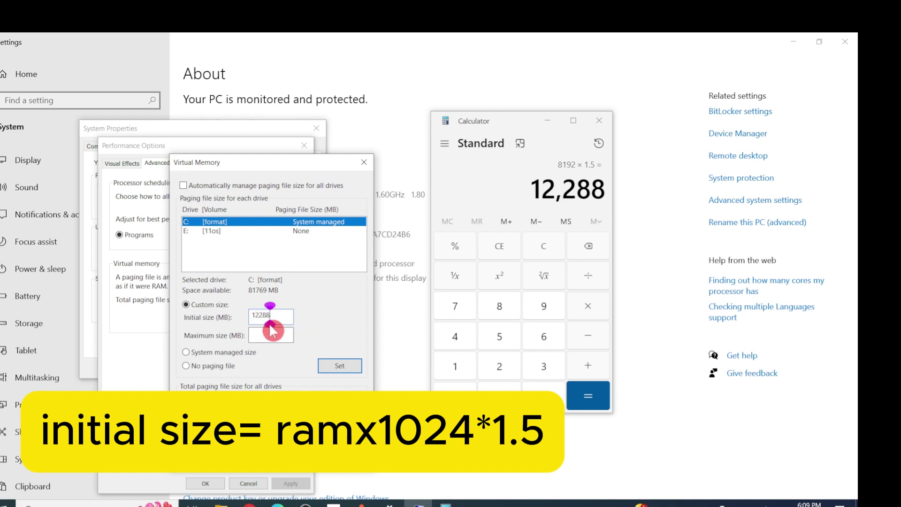
left_click(281, 338)
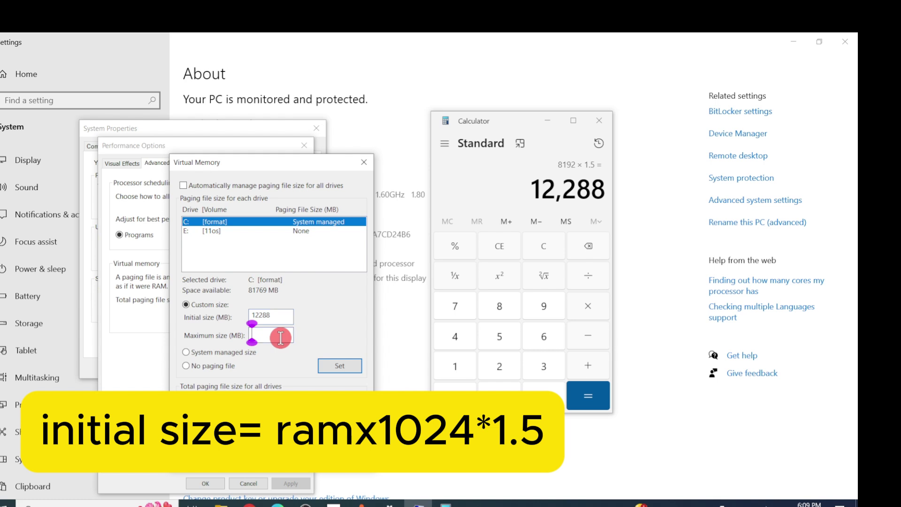
left_click(519, 117)
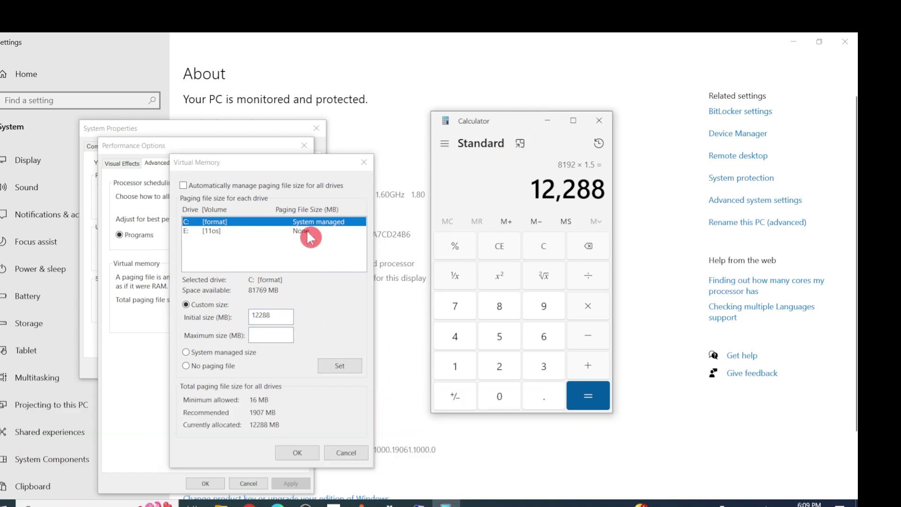
left_click(267, 338)
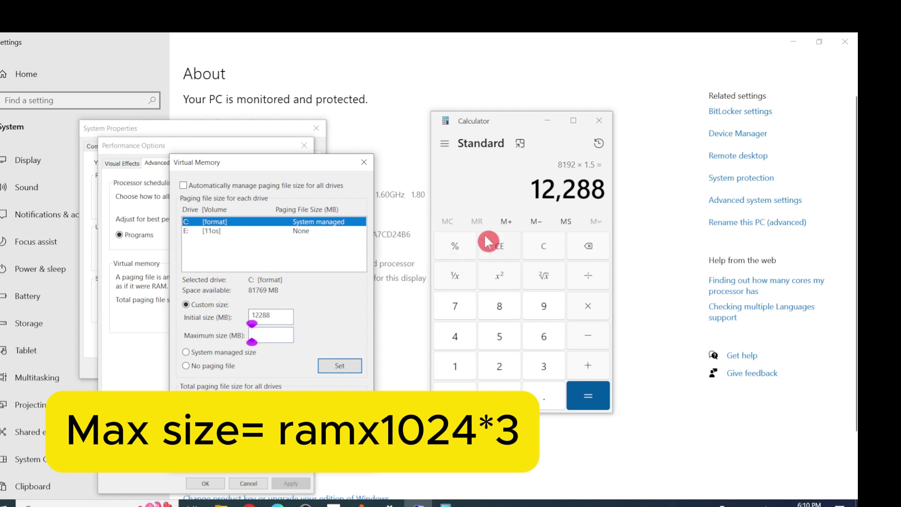
Clear Calculator and compute 8 × 1024 × 3 = 24,576
left_click(544, 247)
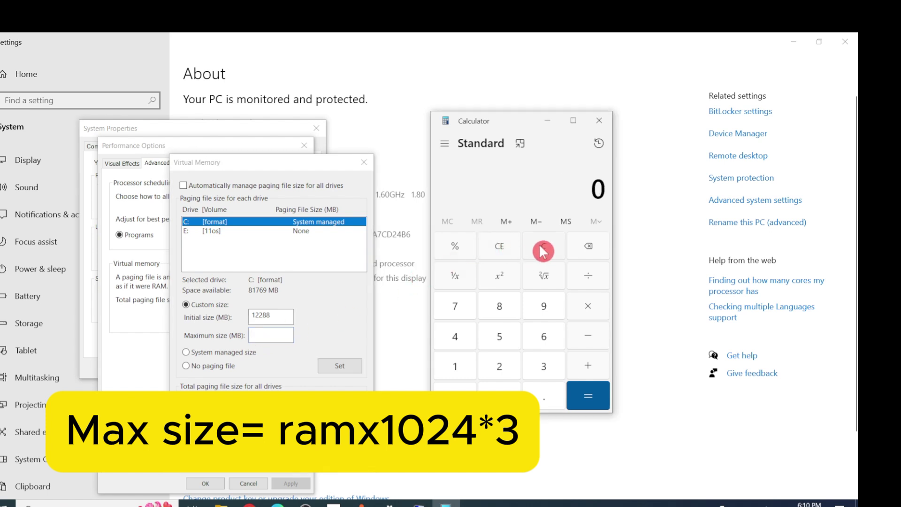
left_click(267, 335)
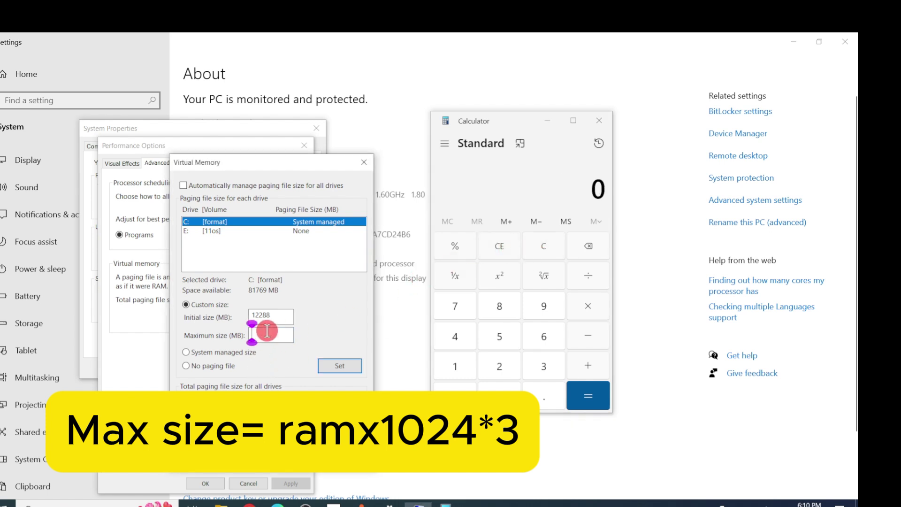
left_click(500, 306)
left_click(576, 303)
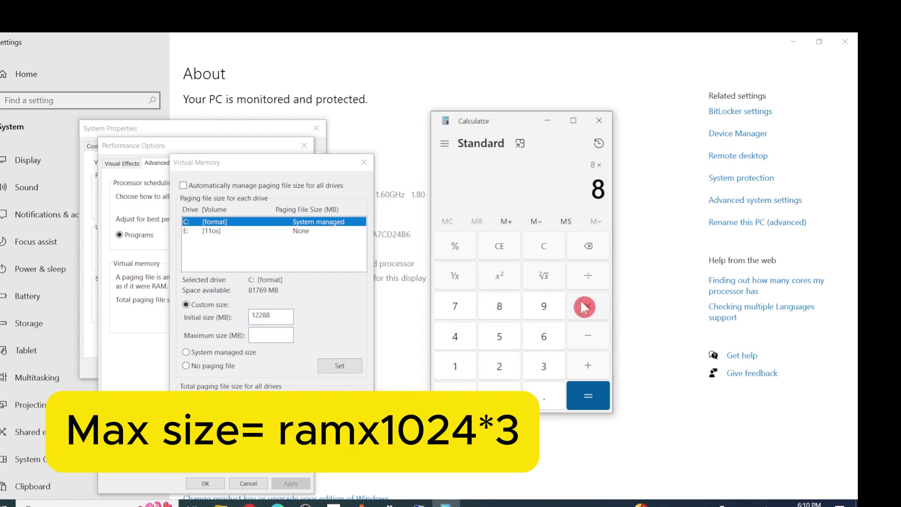
type("1,0")
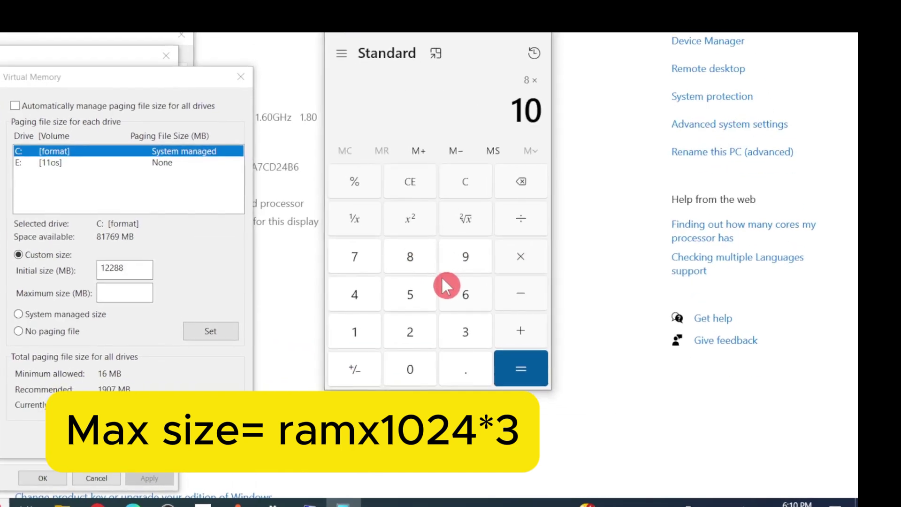
type("24")
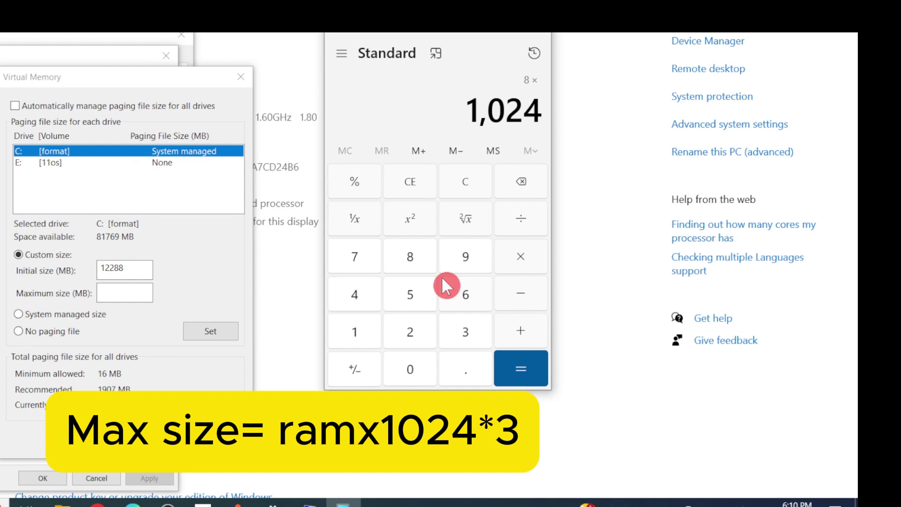
key("Return")
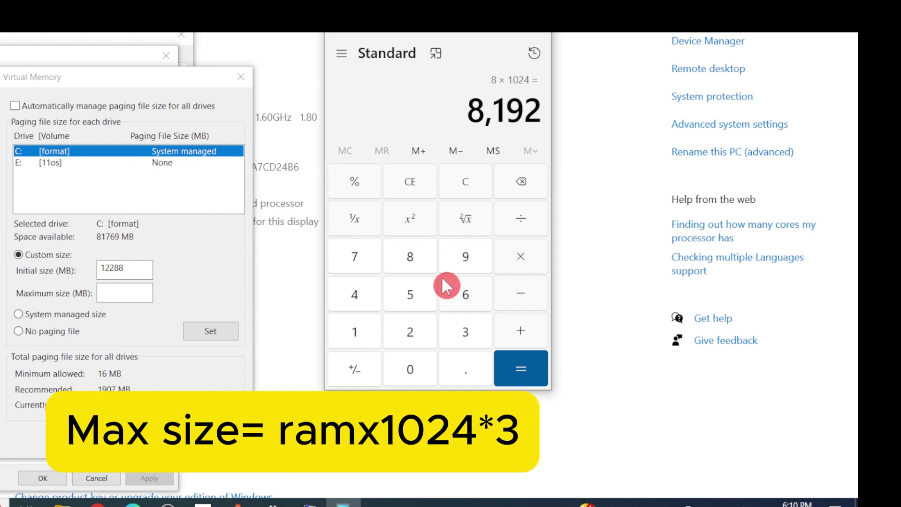
type("*")
type("3")
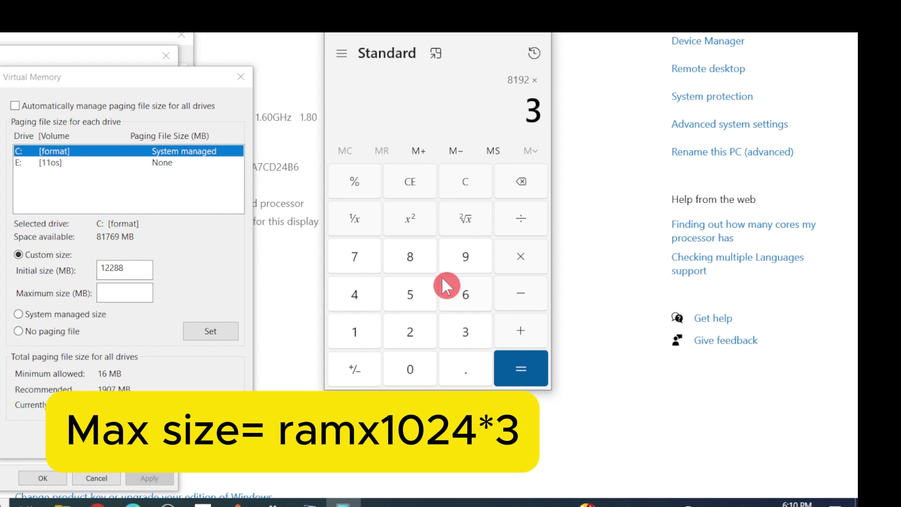
key("Return")
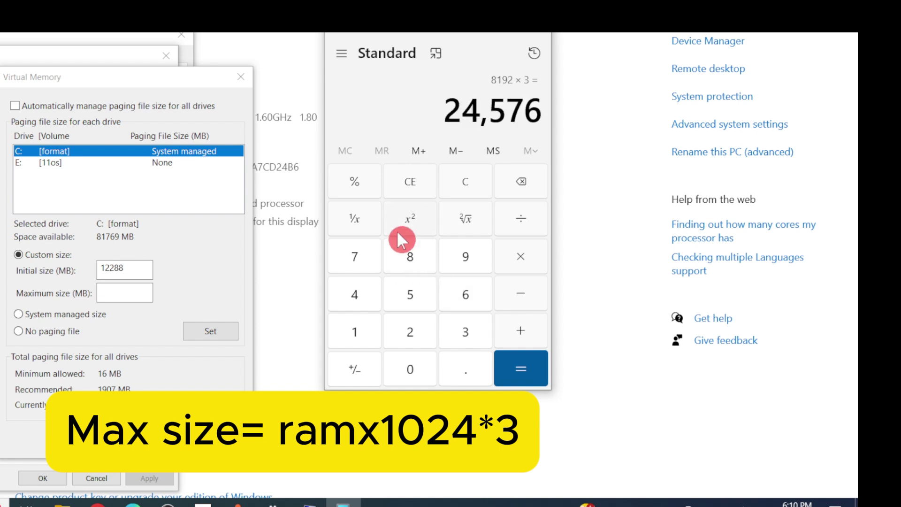
left_click(124, 295)
Enter 24576 as drive C's Maximum size (MB) and confirm the sizes
type("24576")
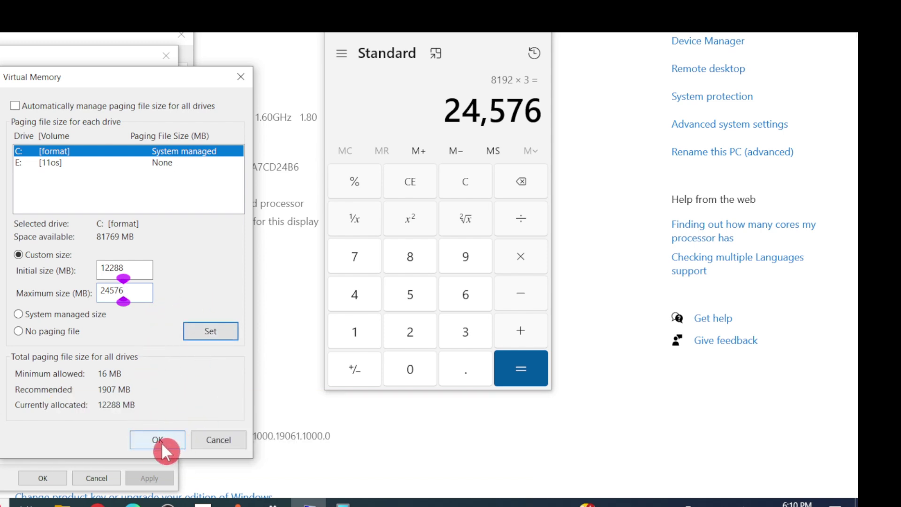
left_click(162, 442)
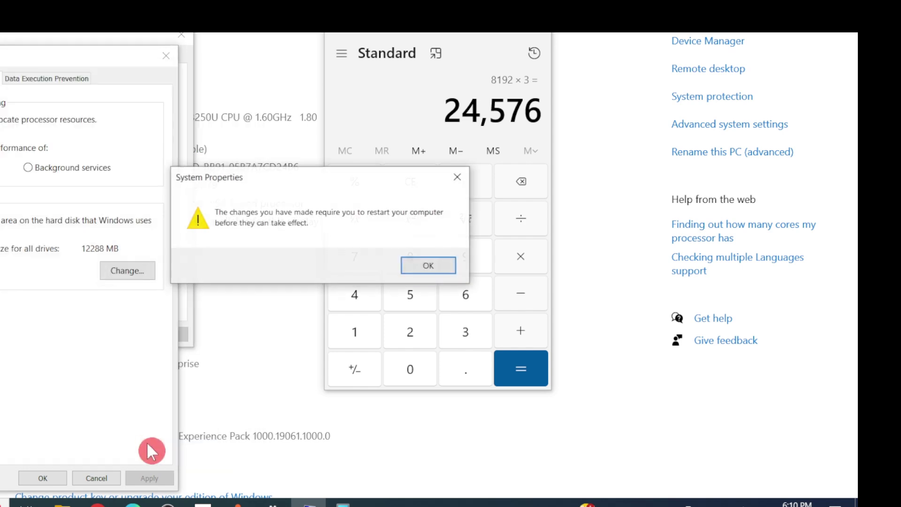
Acknowledge the restart warning, apply and close Performance Options, then OK System Properties
left_click(428, 267)
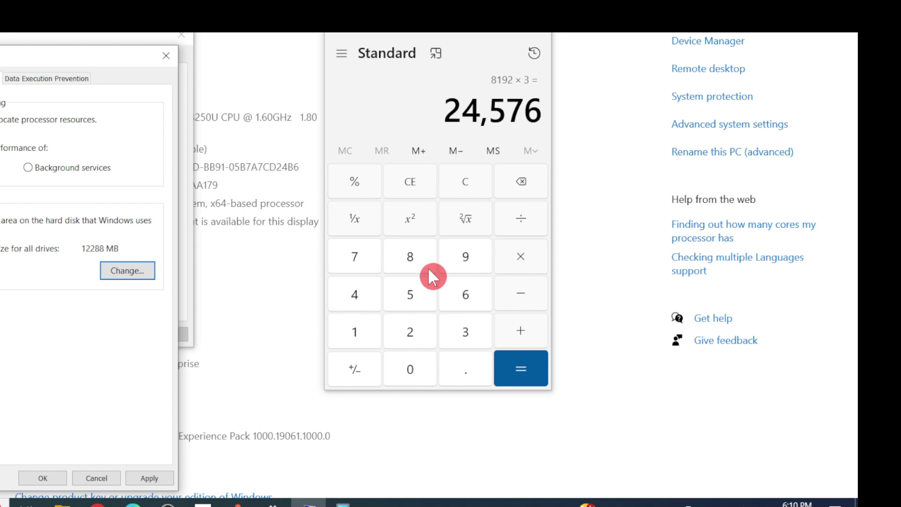
left_click(154, 473)
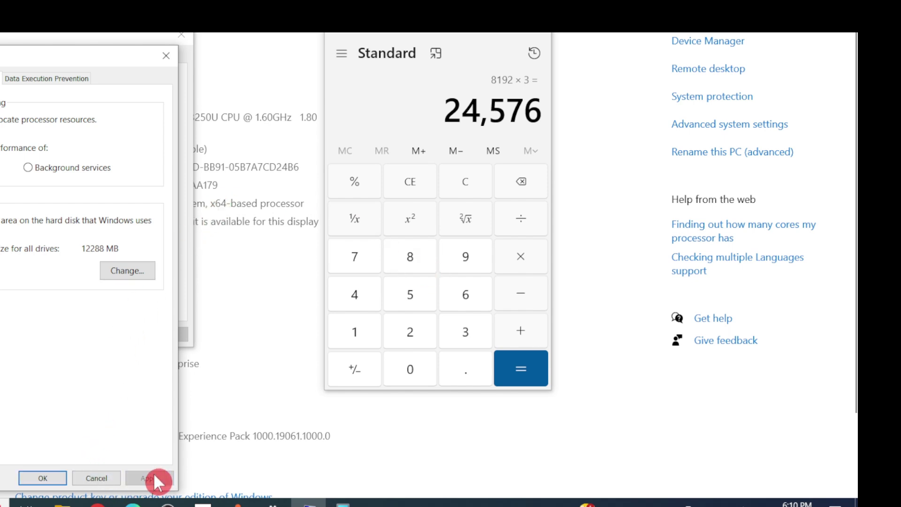
left_click(41, 477)
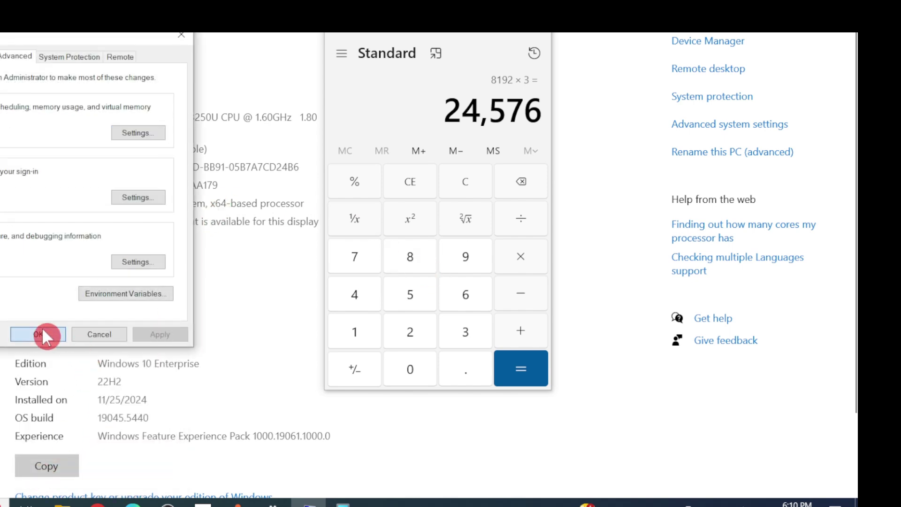
left_click(41, 332)
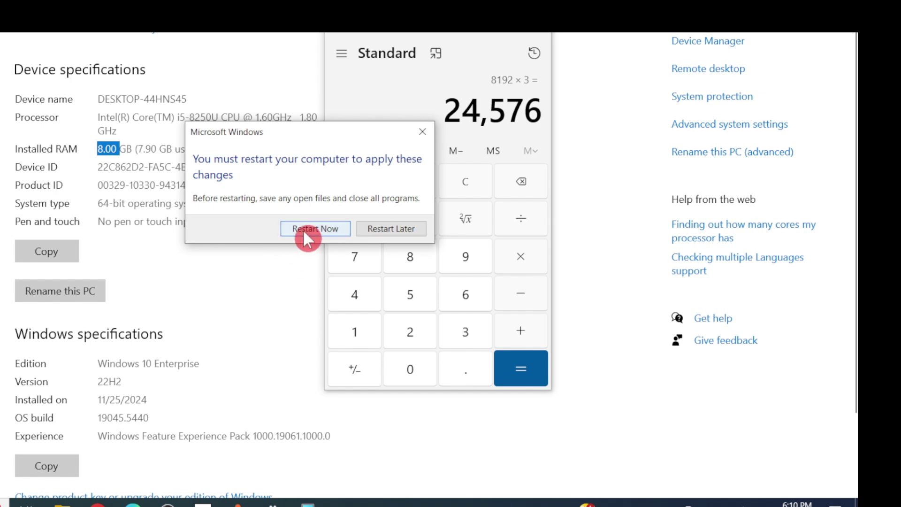